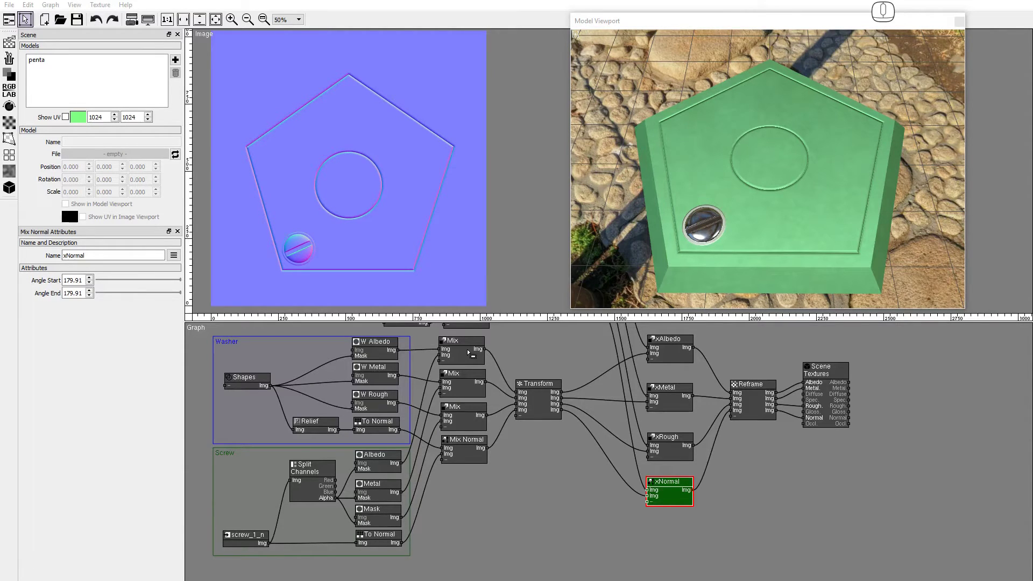
- Preview each Mix and Mix Normal output, overlay the UV wireframe, and inspect the Transform node
click(469, 352)
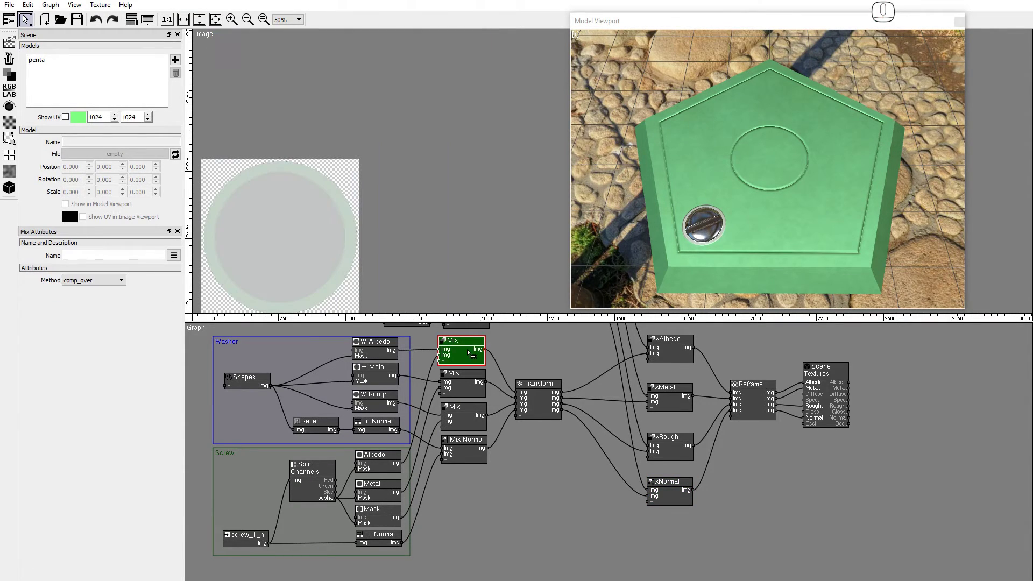
click(460, 386)
click(461, 419)
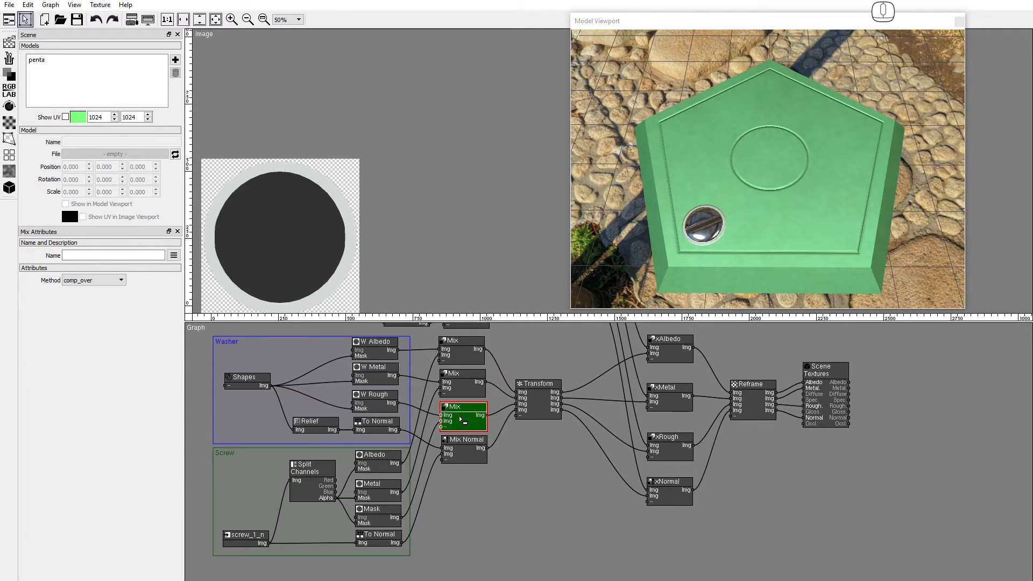
click(460, 448)
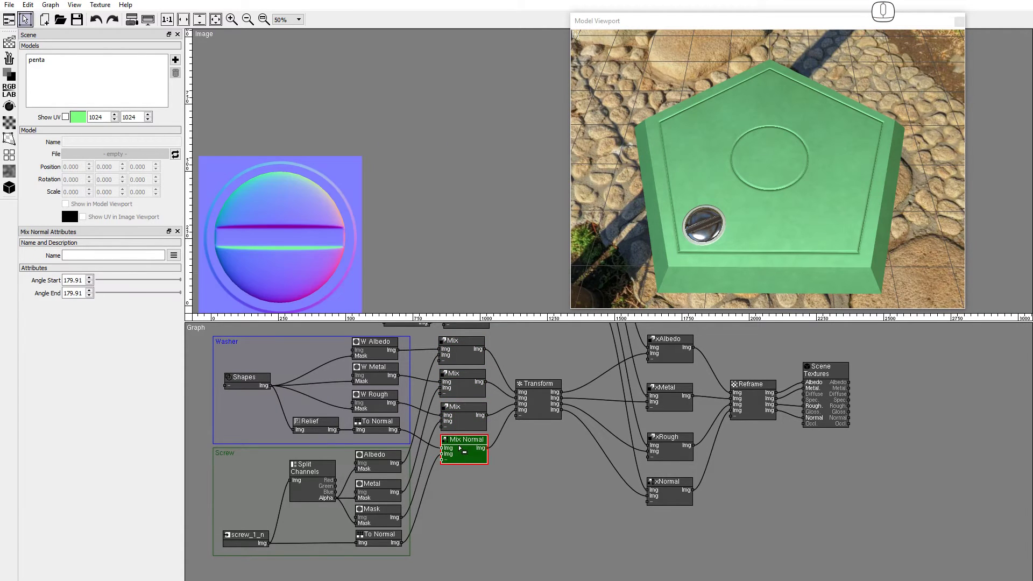
click(66, 117)
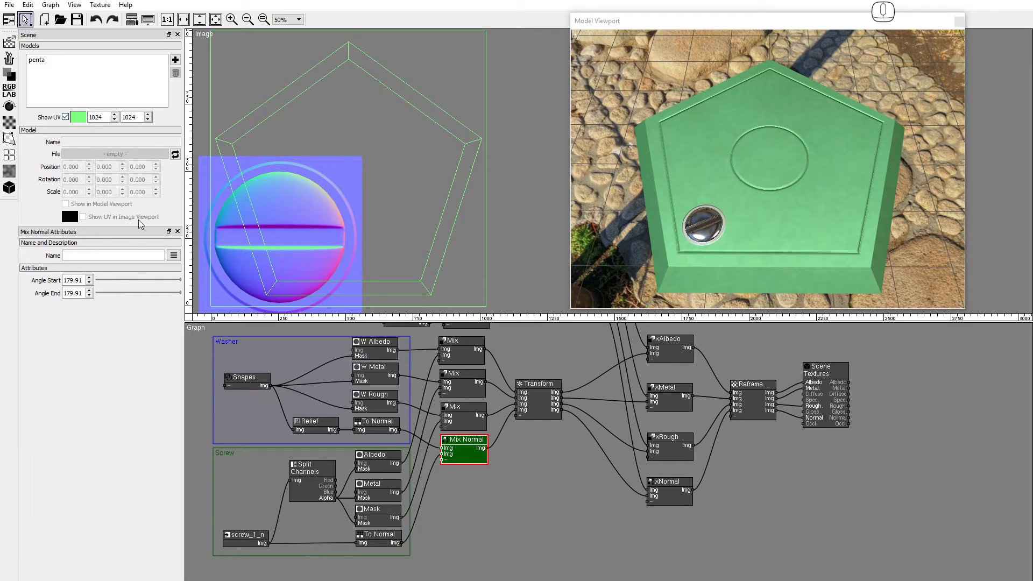
click(532, 401)
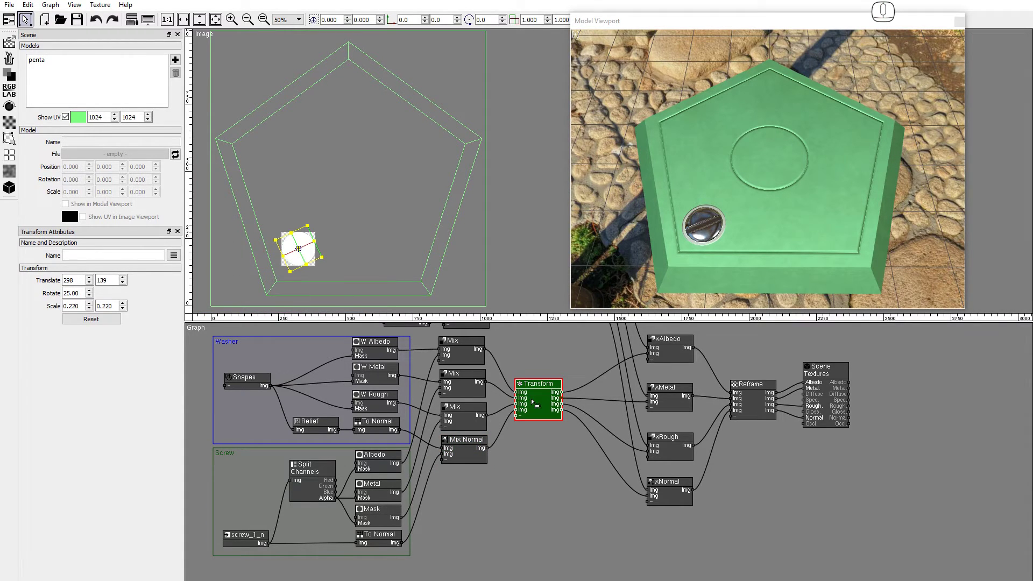
click(534, 403)
click(533, 402)
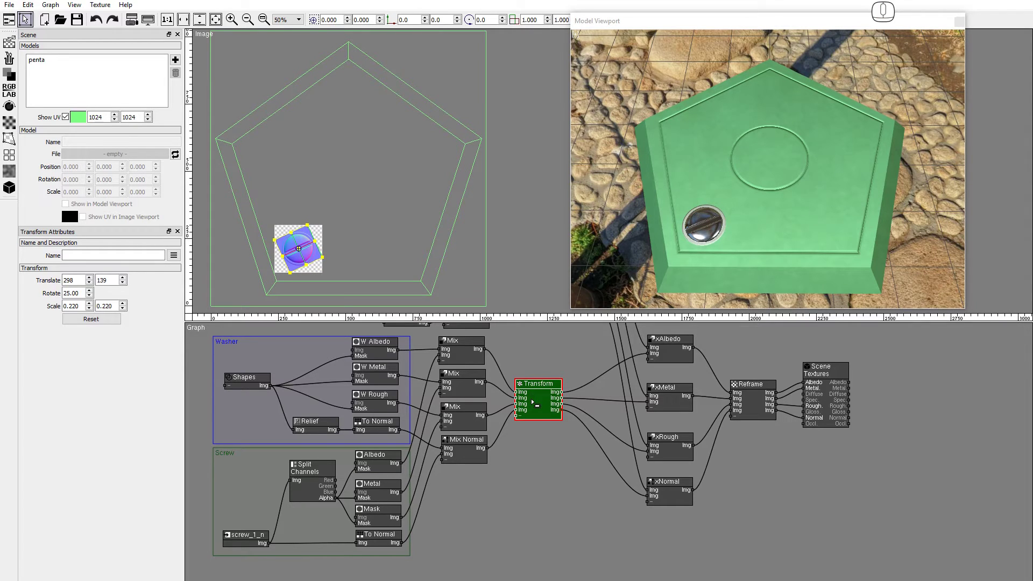
shift+drag(533, 403, 647, 359)
drag(562, 444, 645, 501)
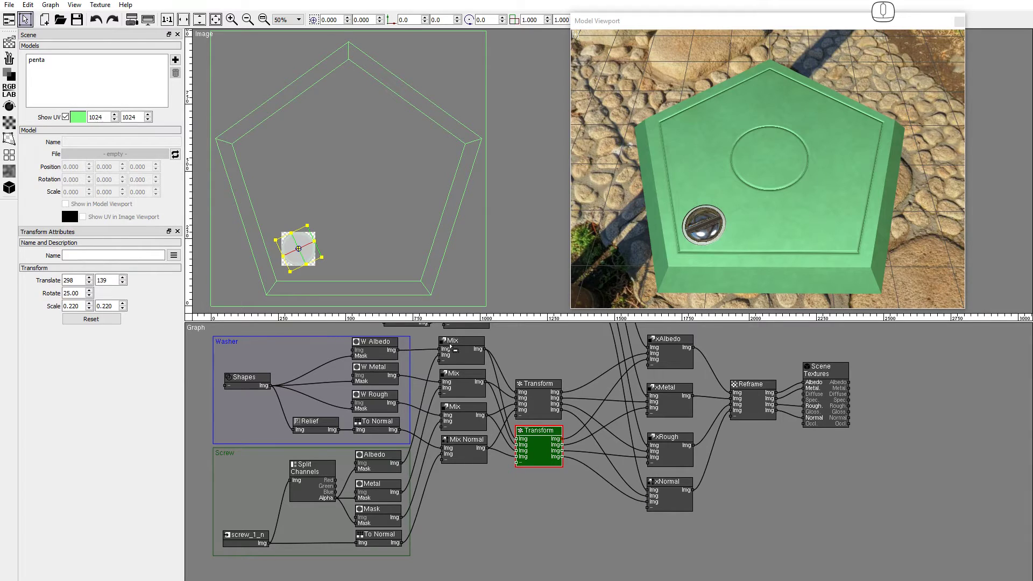
drag(298, 248, 419, 285)
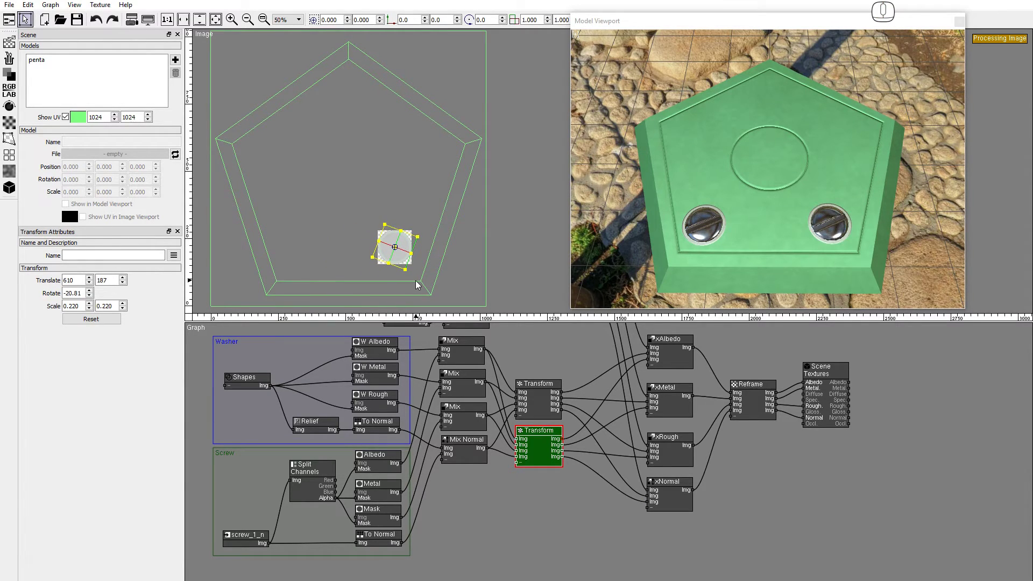
click(96, 20)
click(95, 20)
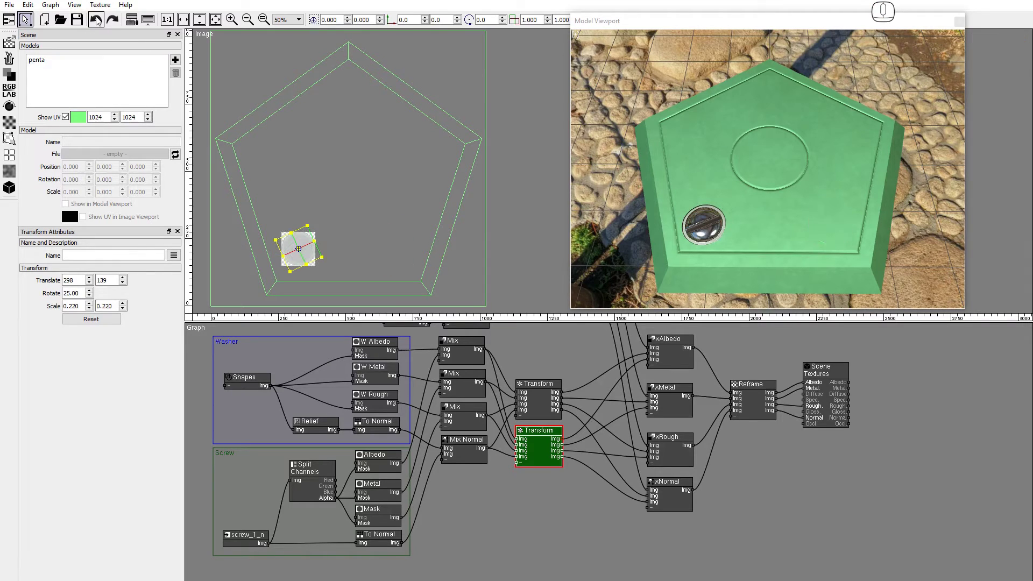
click(96, 20)
click(96, 19)
click(96, 20)
click(95, 20)
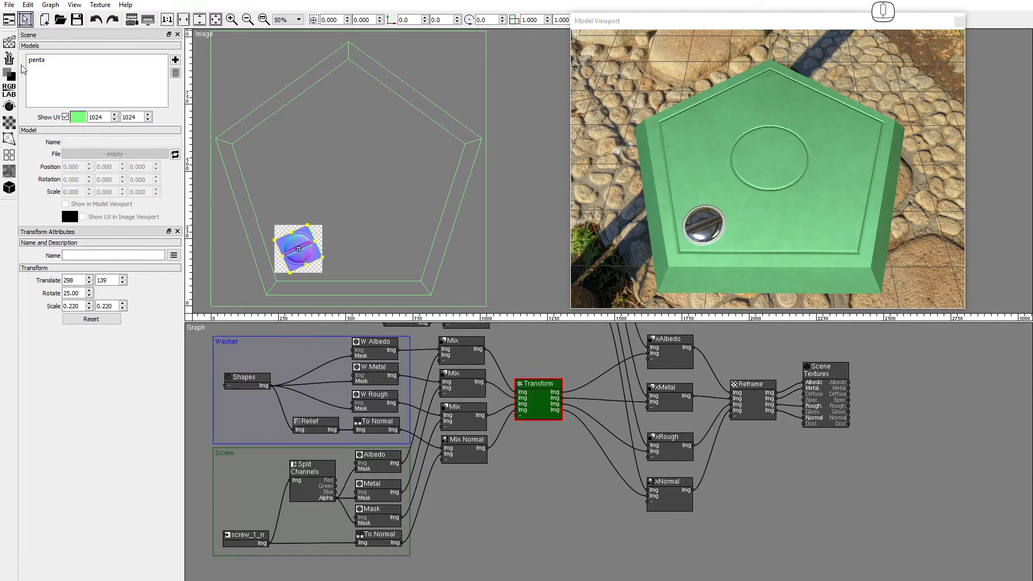
click(9, 155)
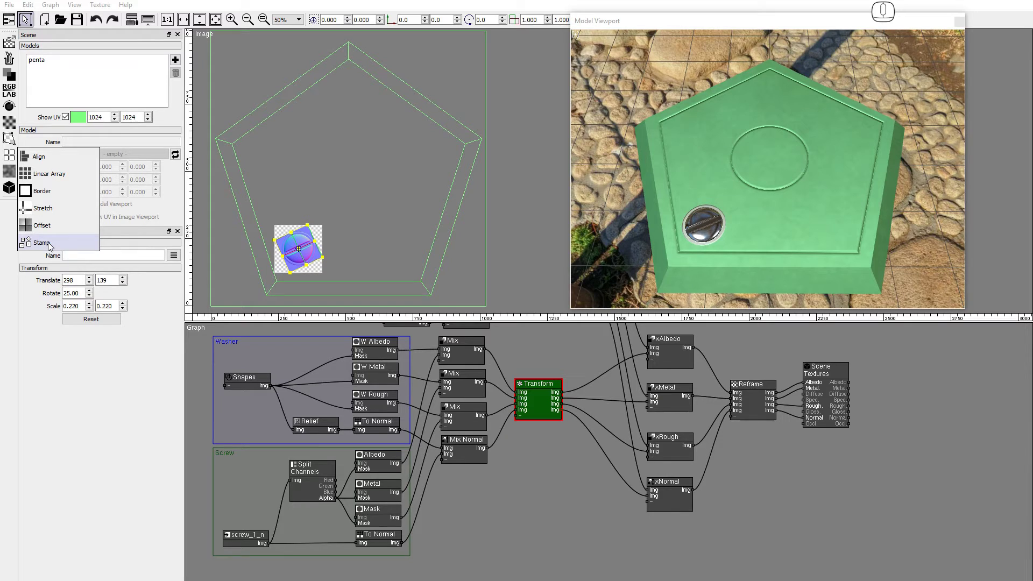
- Add a Stamp node fed by the three Mix outputs and the Mix Normal output
drag(48, 245, 515, 437)
drag(485, 350, 487, 415)
drag(516, 461, 486, 447)
- Connect Stamp's outputs to xAlbedo, xMetal, xRough and xNormal
drag(562, 450, 648, 348)
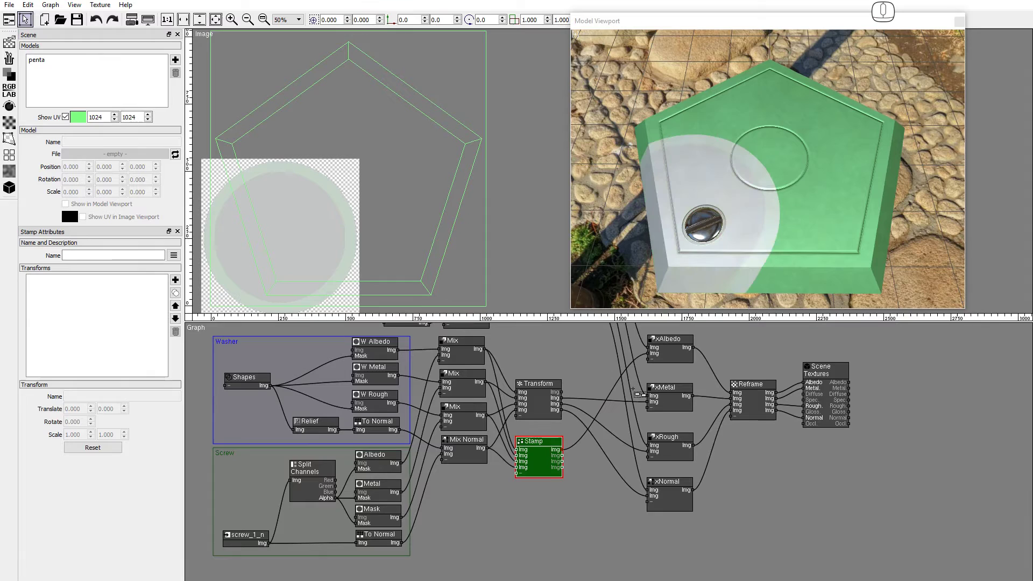
drag(563, 455, 648, 451)
drag(562, 467, 648, 490)
- Delete the old Transform node and move the Stamp node into its place
click(538, 384)
key(Delete)
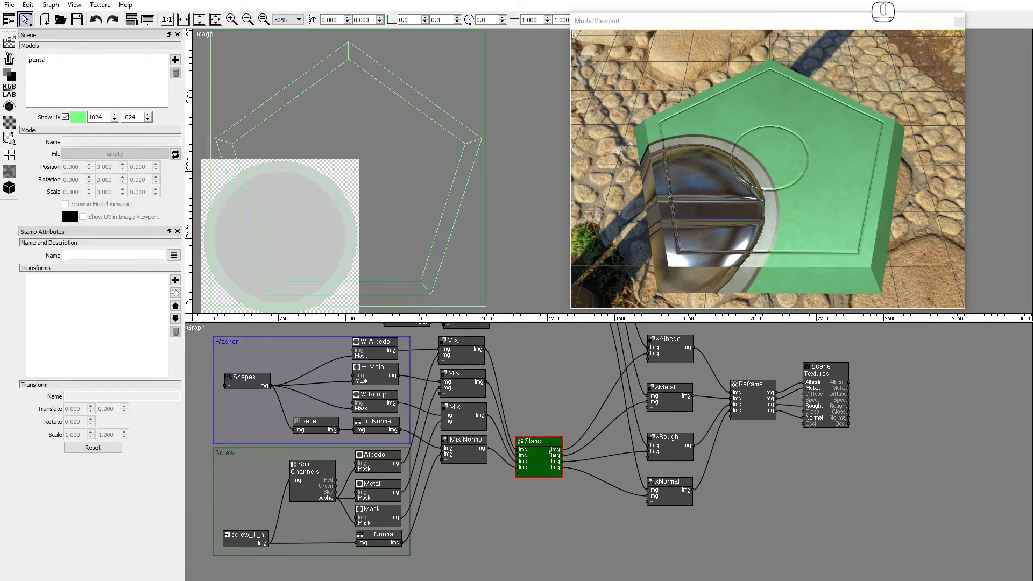
drag(542, 459, 546, 404)
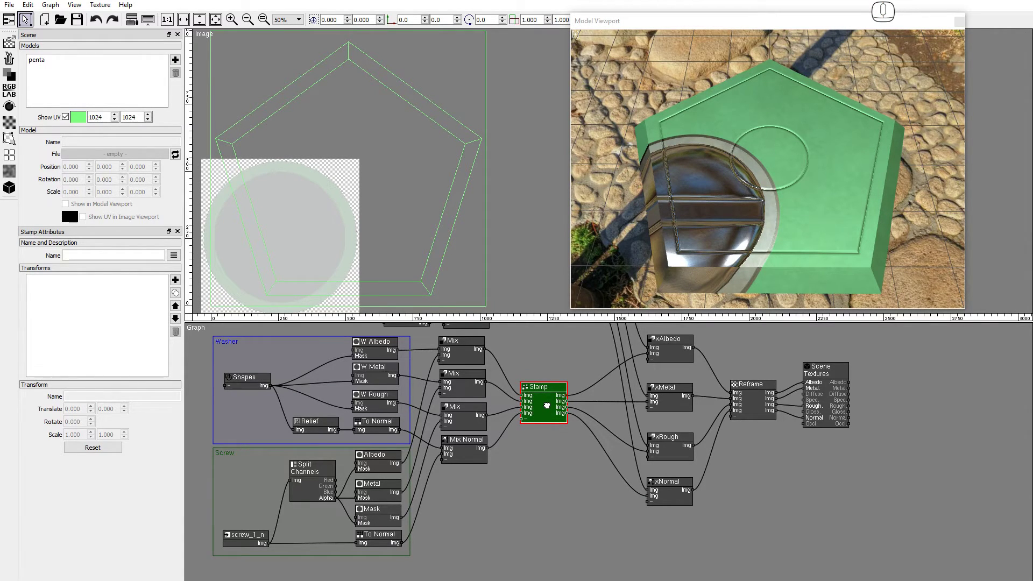
- Add a first Stamp placement, shrink the screw and tilt it near the lower-left corner
click(175, 279)
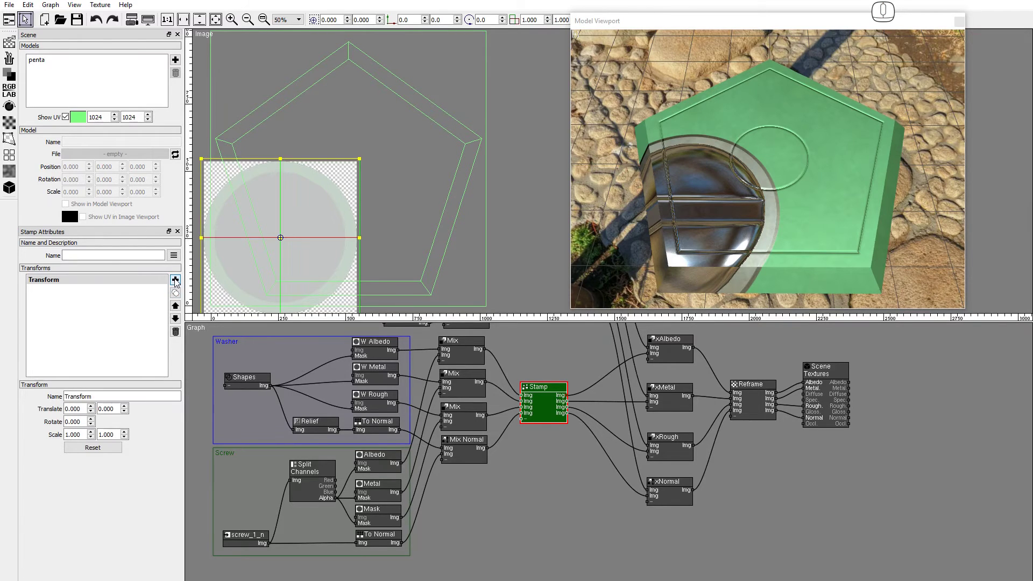
click(665, 494)
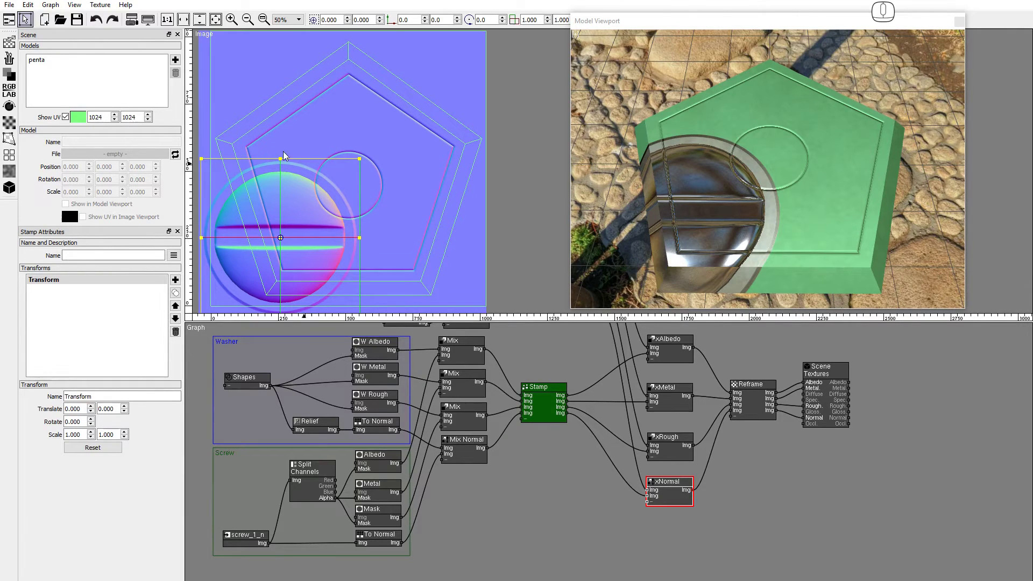
drag(359, 158, 312, 246)
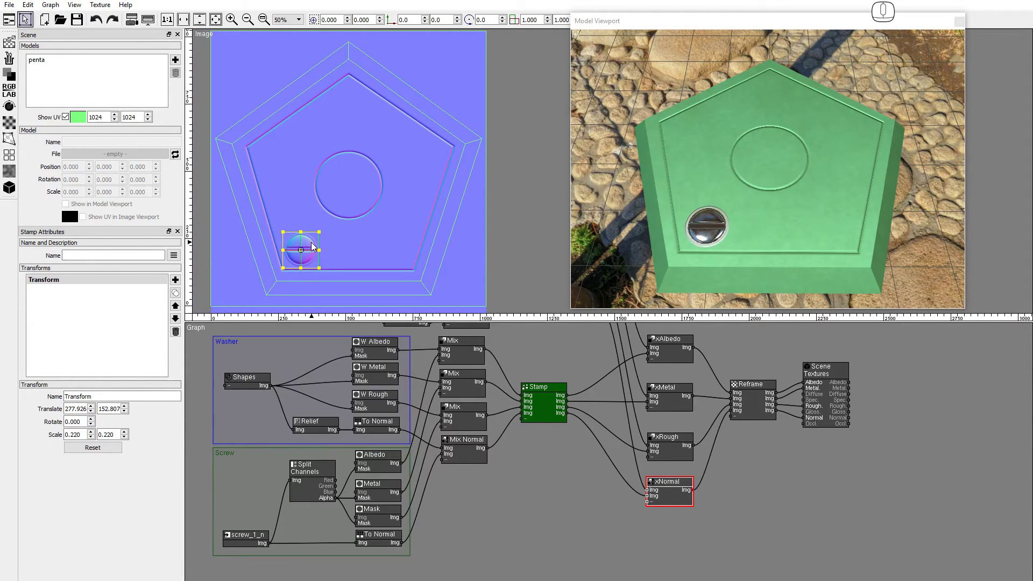
drag(319, 284, 337, 280)
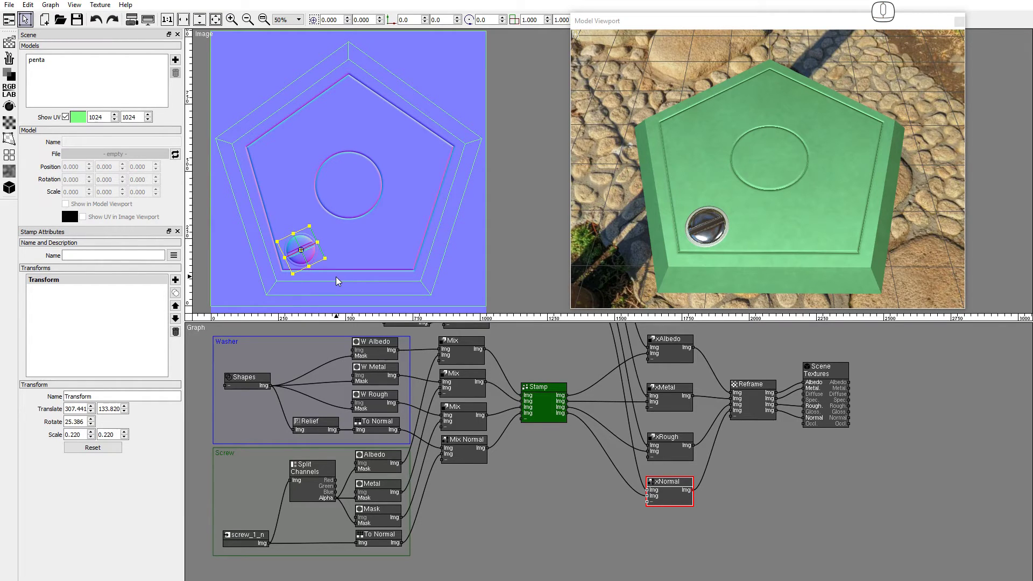
- Try rotating the screw around the plate centre, revert, then settle it at the lower-left corner
drag(305, 250, 348, 186)
drag(292, 284, 447, 299)
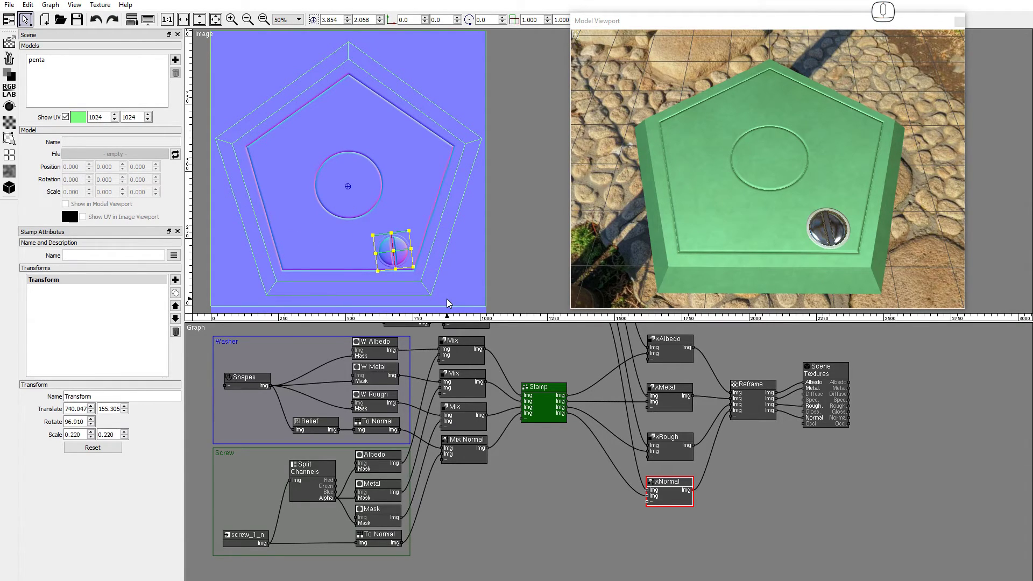
shift+drag(413, 266, 385, 233)
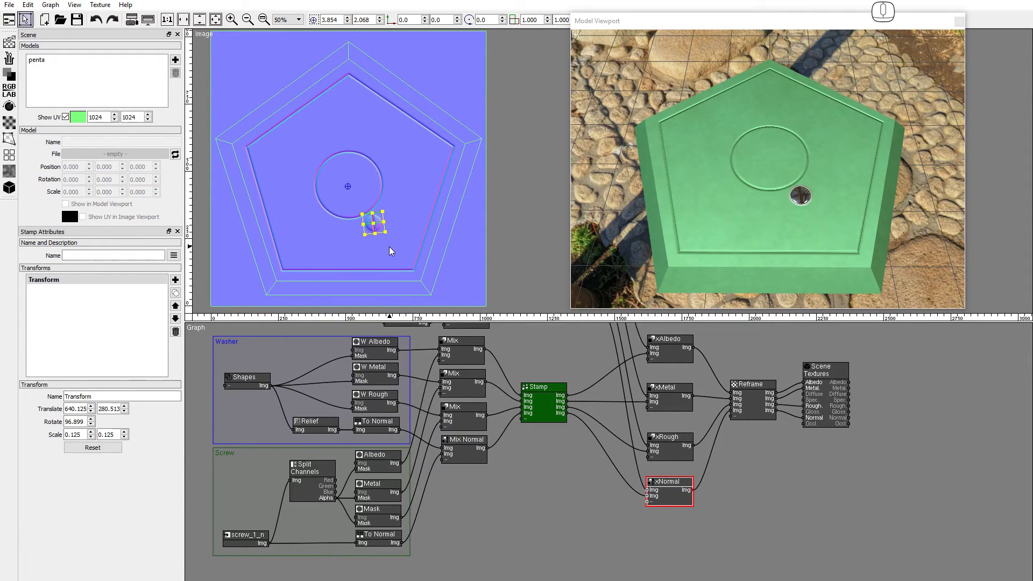
click(95, 20)
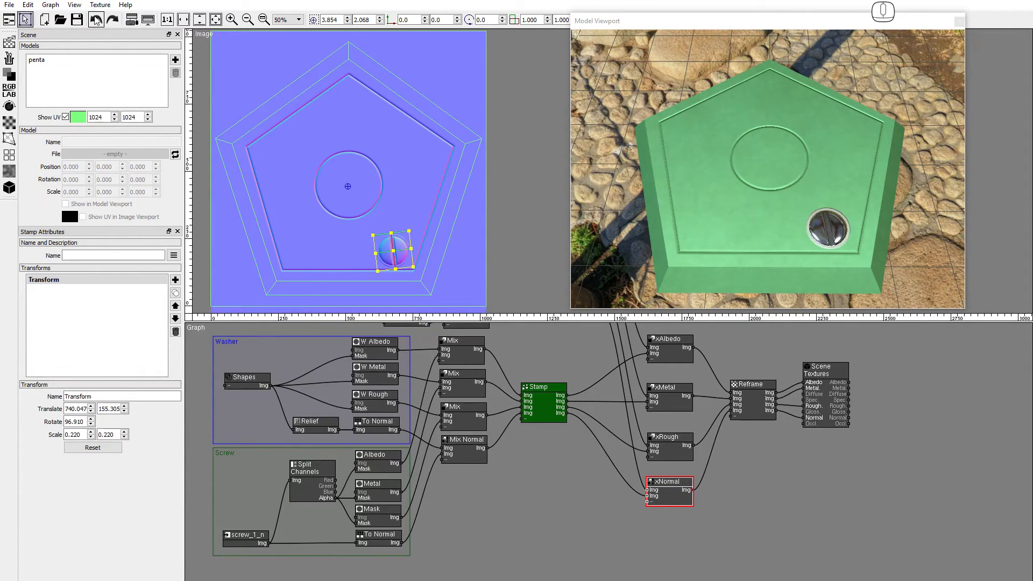
click(95, 20)
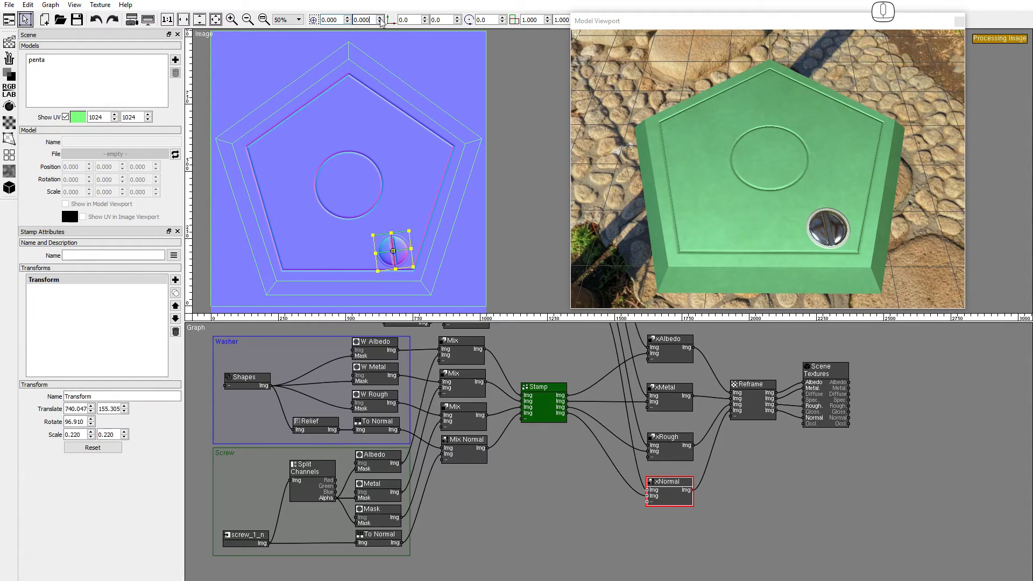
drag(429, 21, 504, 40)
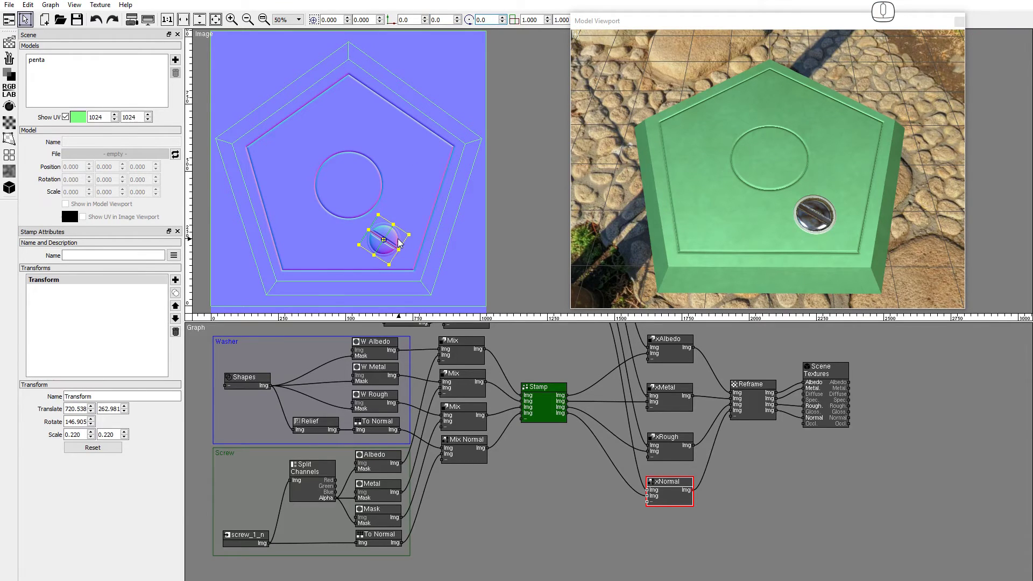
drag(398, 243, 312, 253)
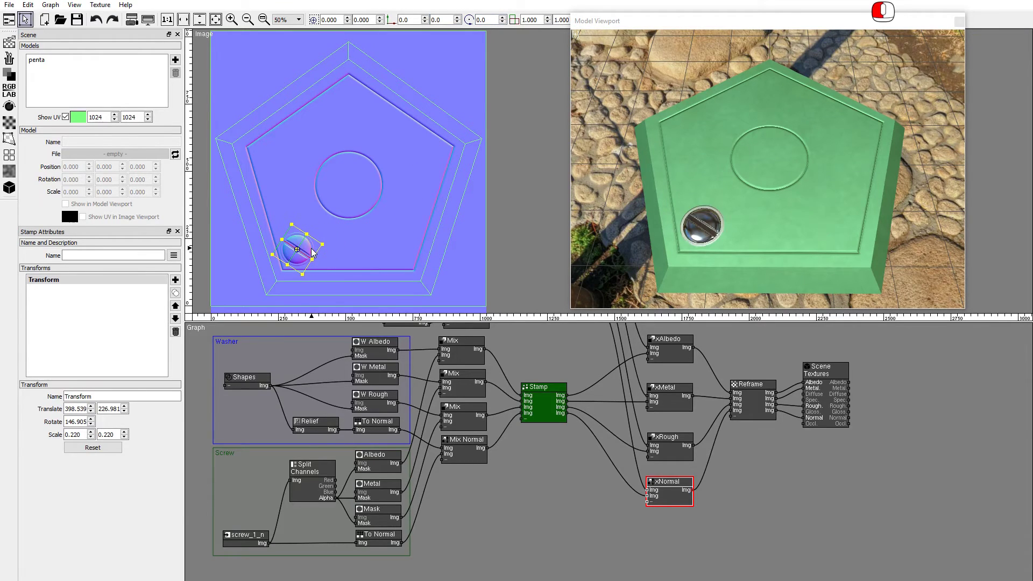
- Duplicate the screw placement three times, moving copies to the centre, lower right and right edge
click(175, 293)
drag(310, 248, 360, 185)
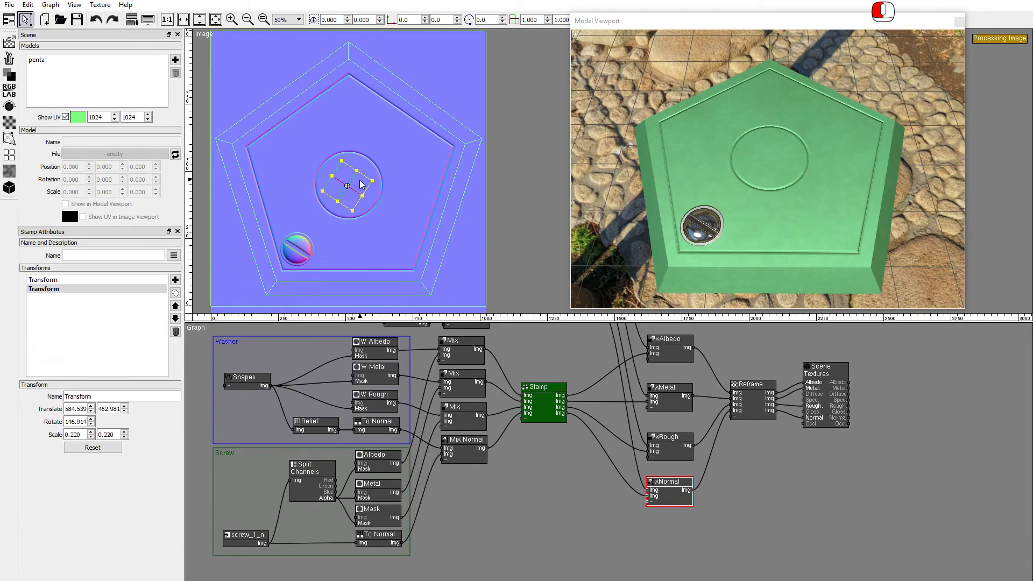
click(175, 293)
drag(347, 186, 395, 251)
drag(407, 287, 390, 288)
click(175, 293)
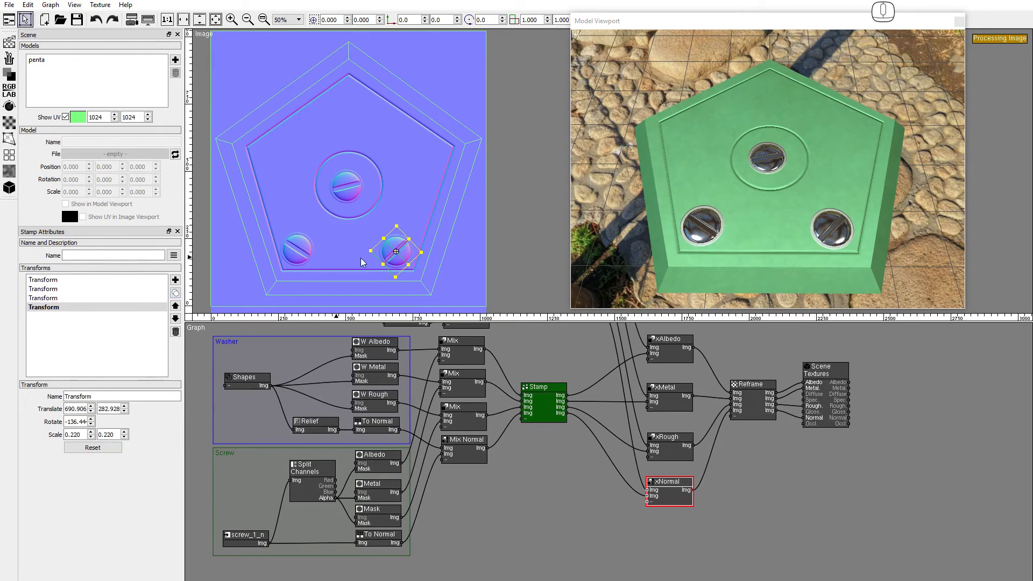
drag(400, 253, 276, 171)
- Add two more screw placements, then select the centre screw's placement and delete it
click(174, 293)
click(175, 293)
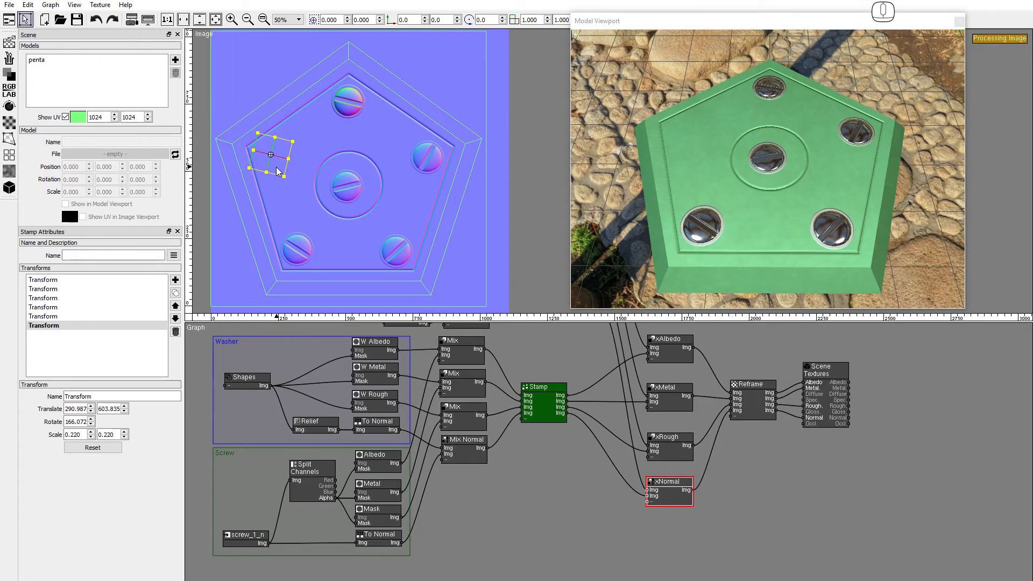
click(45, 279)
click(49, 288)
key(shift+Down)
key(shift+Down)
key(shift+Down)
key(shift+Down)
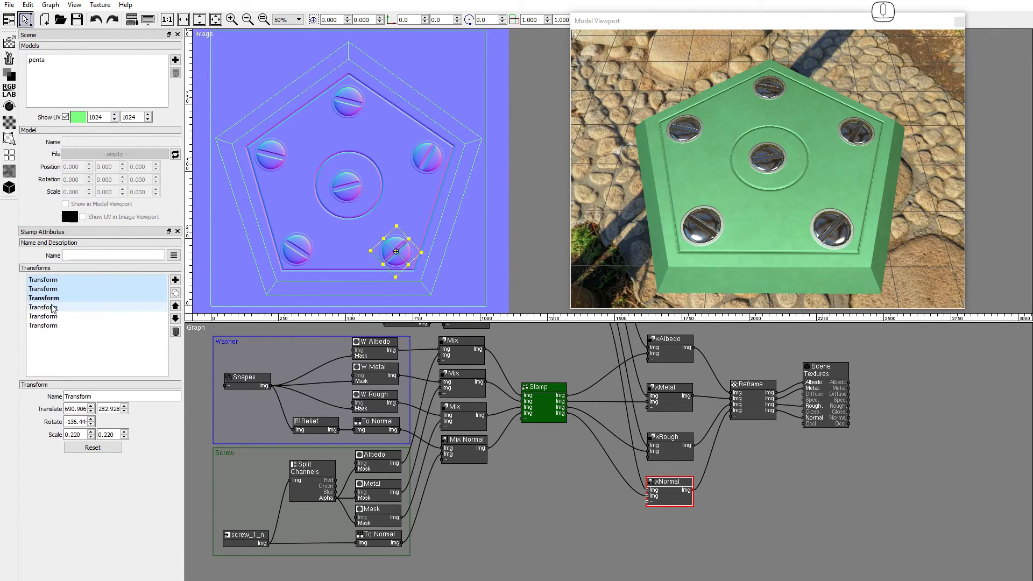
click(53, 293)
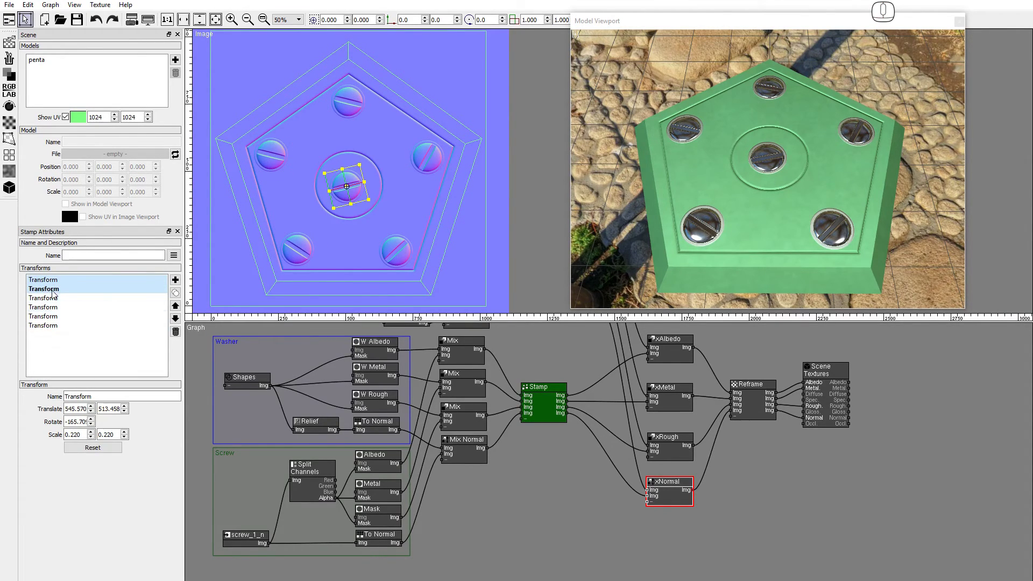
click(175, 332)
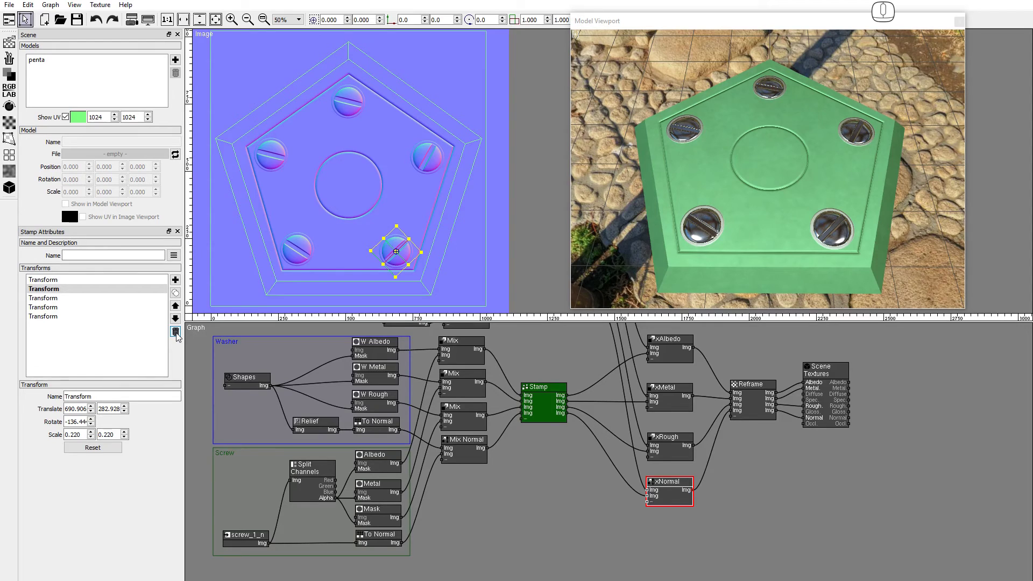
- Load screw_2_n.png as the screw image and preview the combined normal output
click(247, 535)
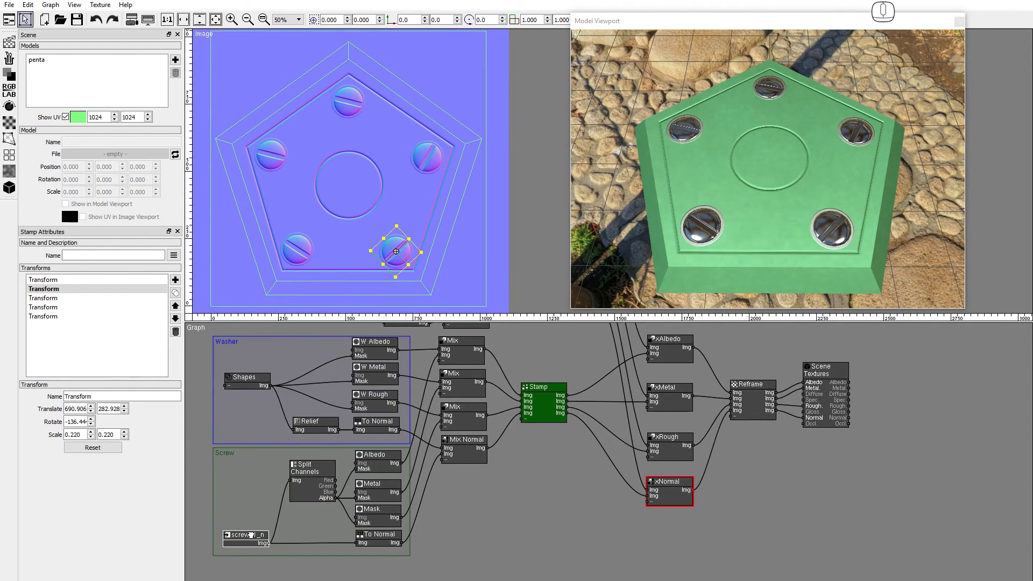
click(107, 281)
double_click(167, 149)
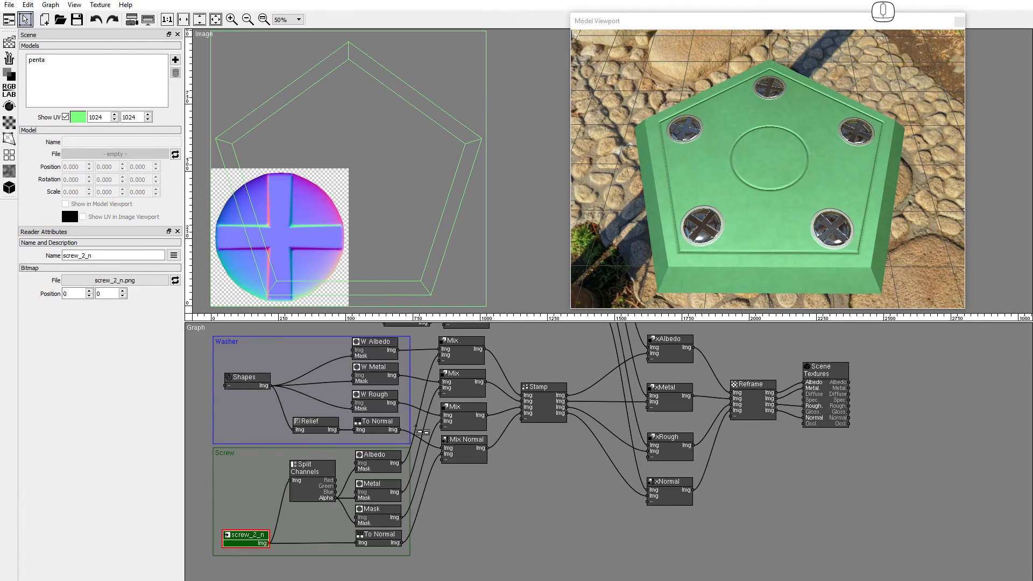
click(461, 454)
- Enlarge the washer's Circle_1 in the Shapes node with the Edit Shape tool
click(244, 378)
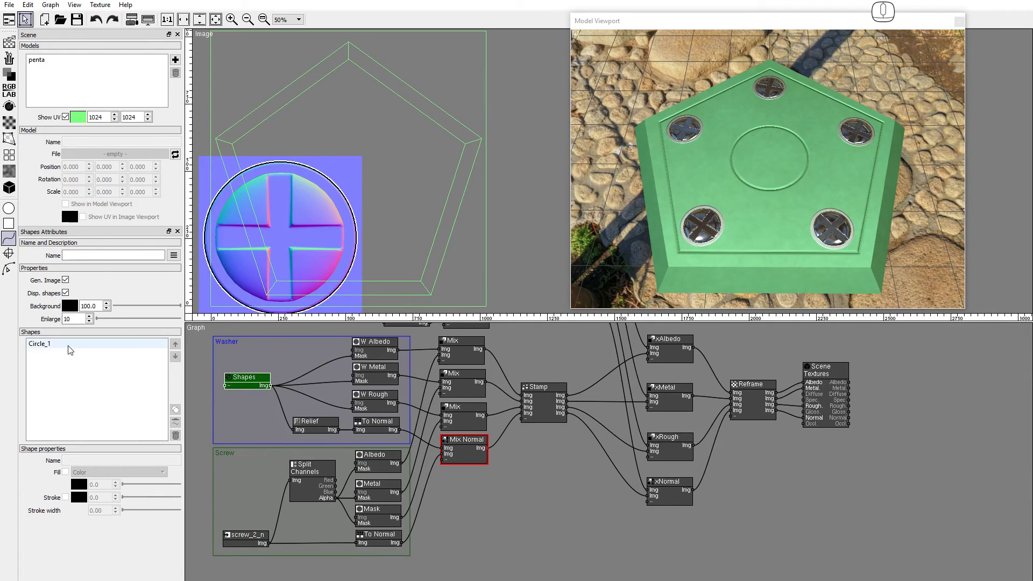
click(43, 344)
click(9, 270)
drag(357, 237, 367, 236)
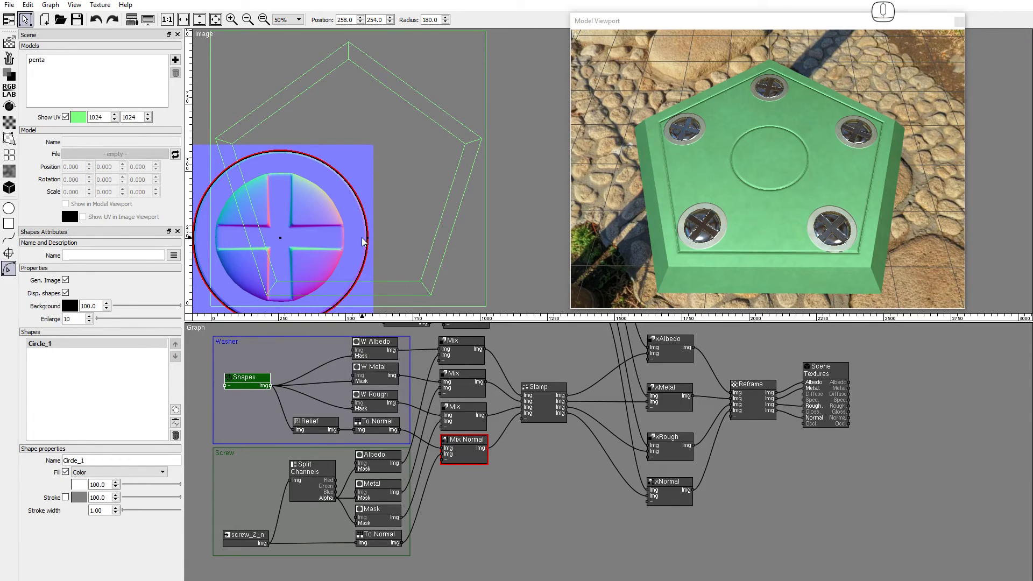
drag(369, 237, 363, 262)
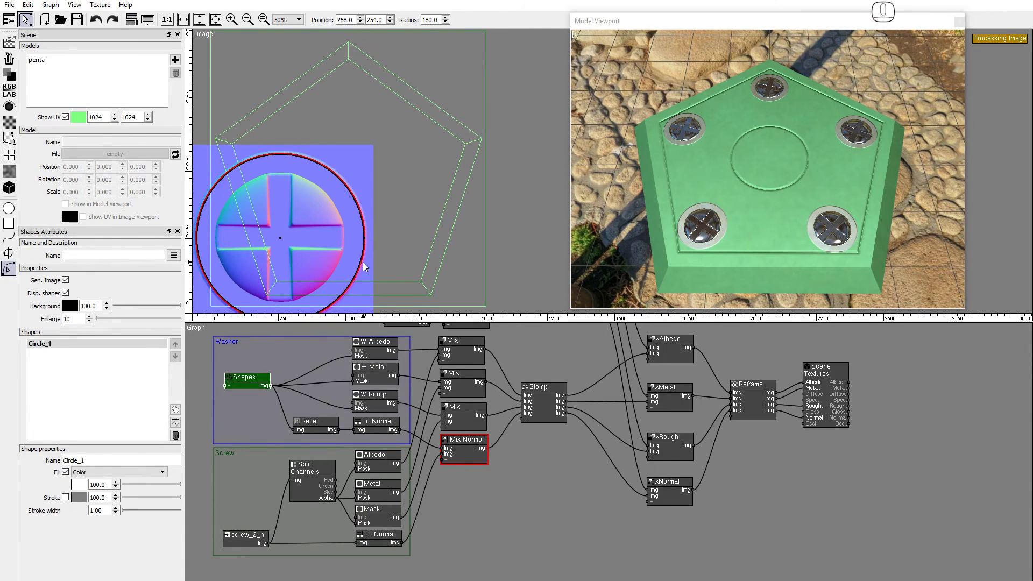
- Show the stamped normal map and nudge the lower-left washer slightly
click(537, 387)
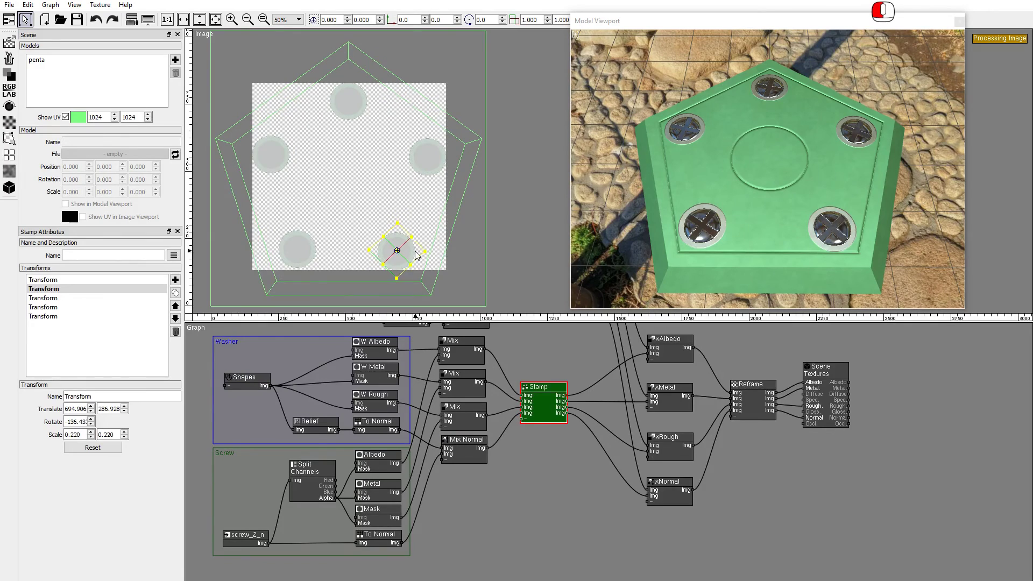
click(666, 484)
click(301, 259)
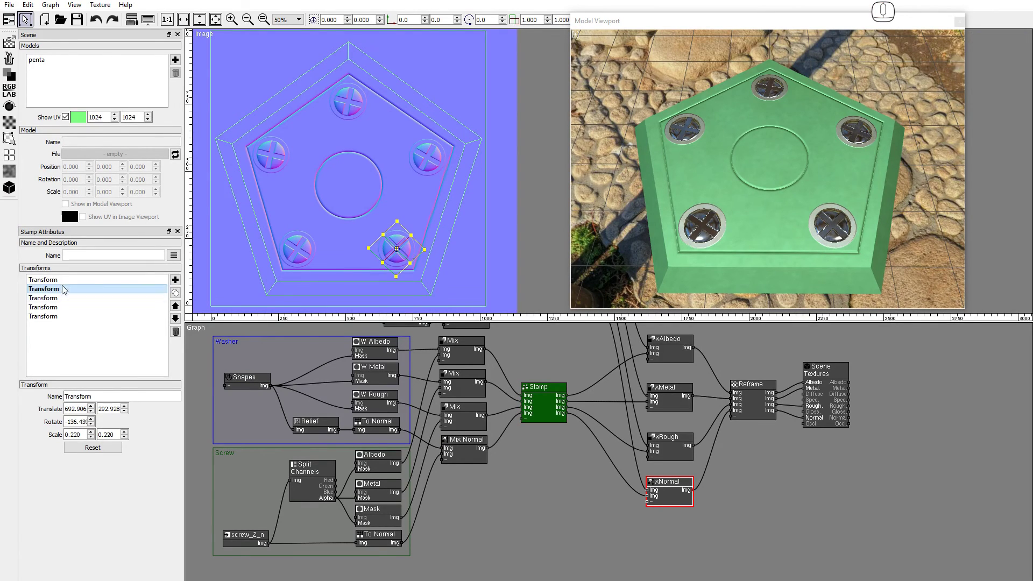
drag(304, 266, 302, 268)
- Nudge the top washer, check the upper-left placement, then preview the washer circle shape
click(62, 289)
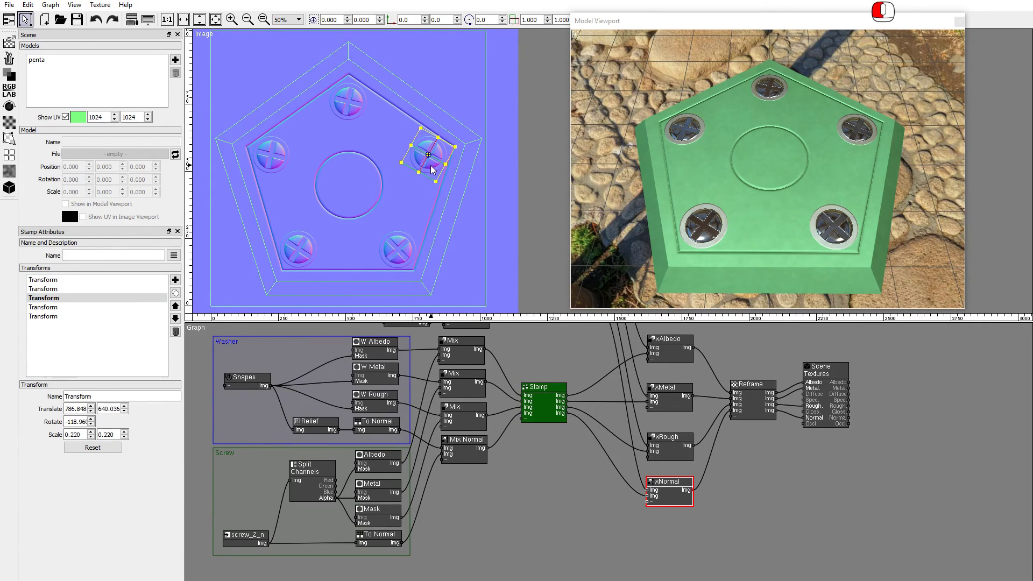
click(348, 104)
drag(348, 105, 359, 118)
click(81, 316)
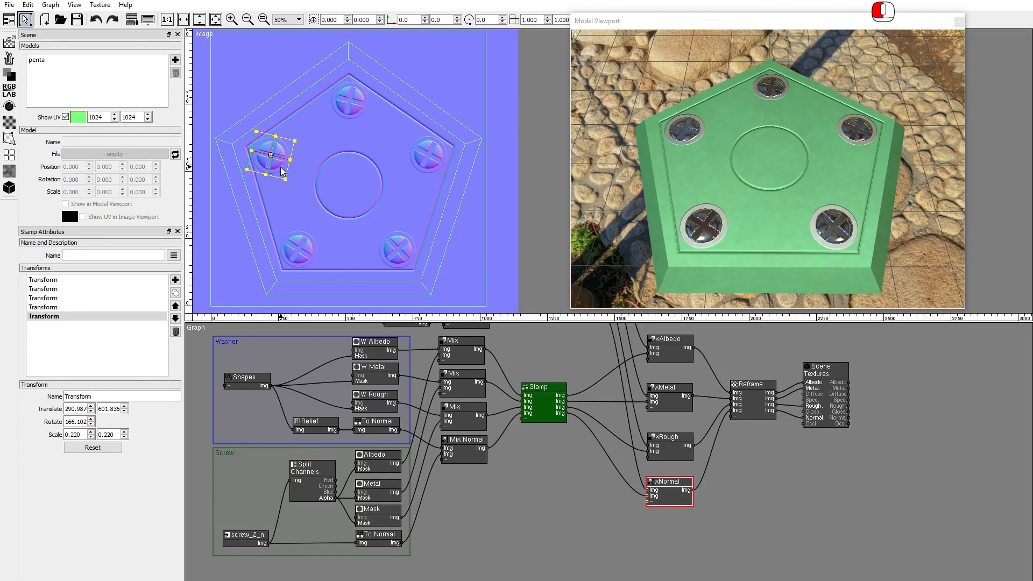
click(375, 425)
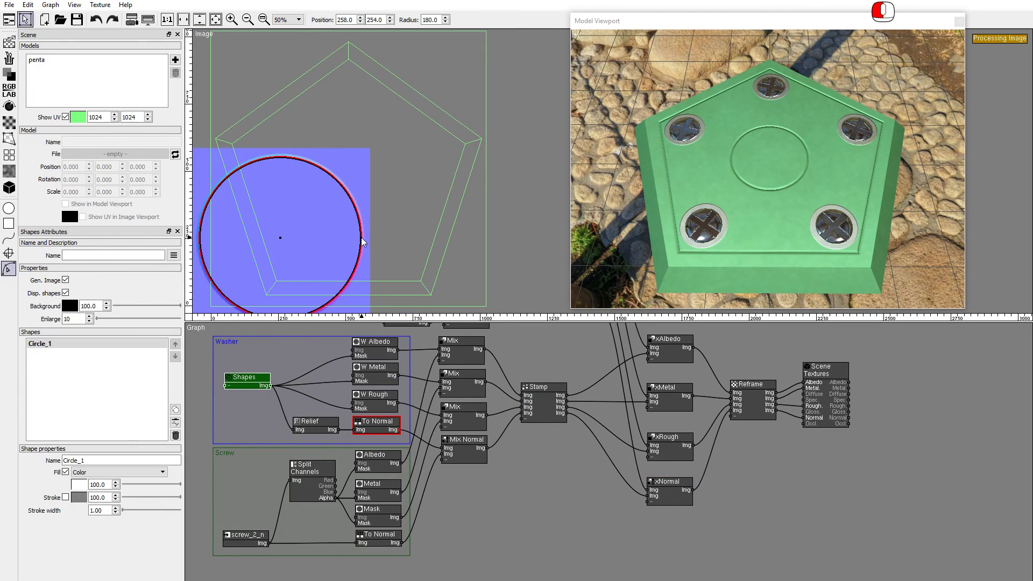
click(667, 355)
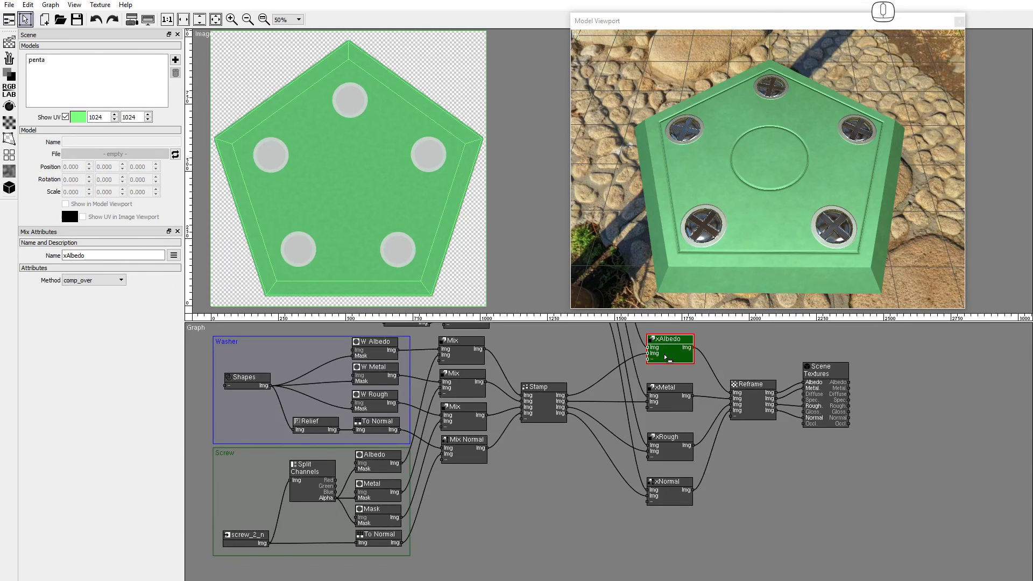
click(661, 394)
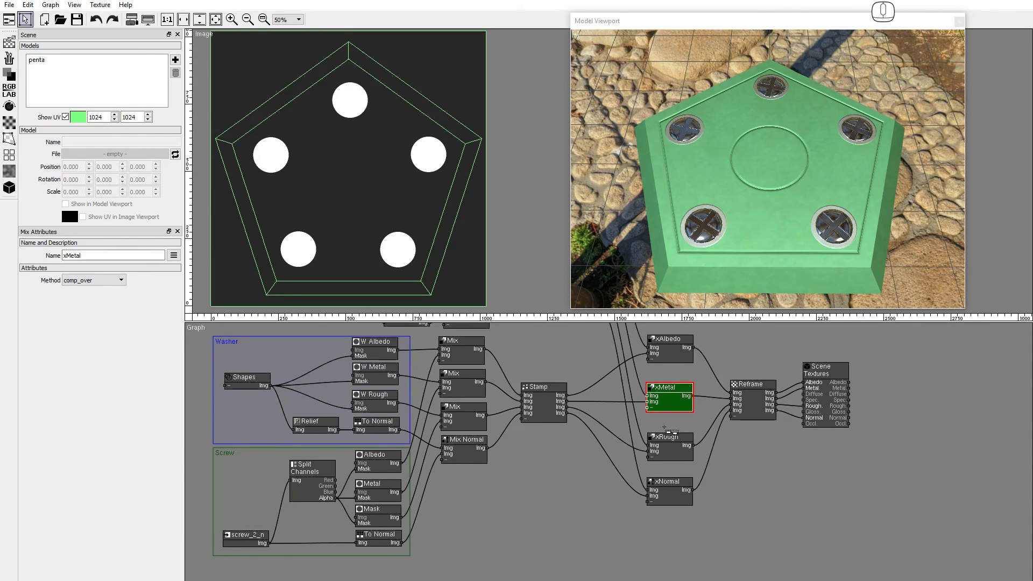
click(668, 447)
click(671, 494)
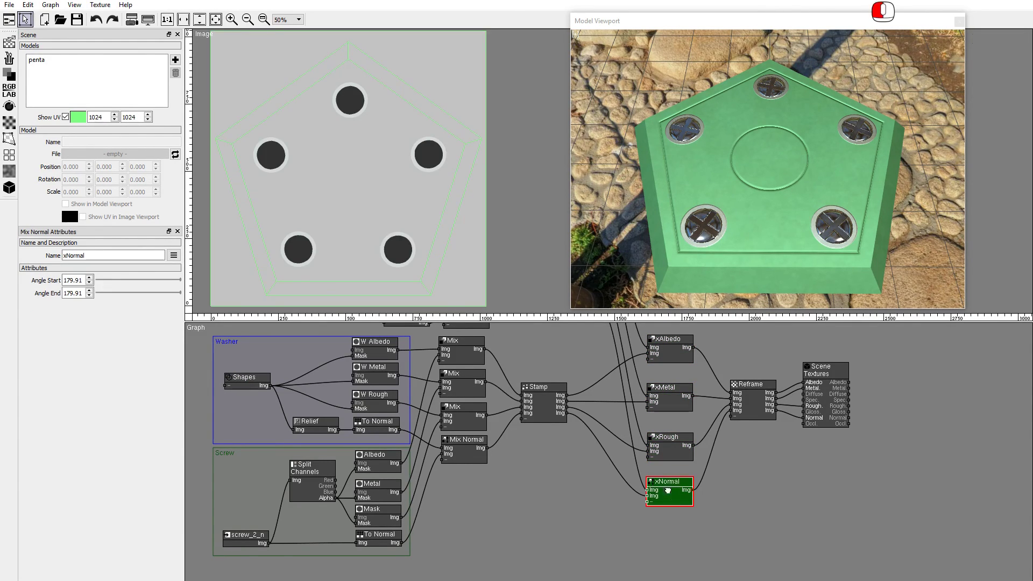
alt+drag(753, 258, 612, 260)
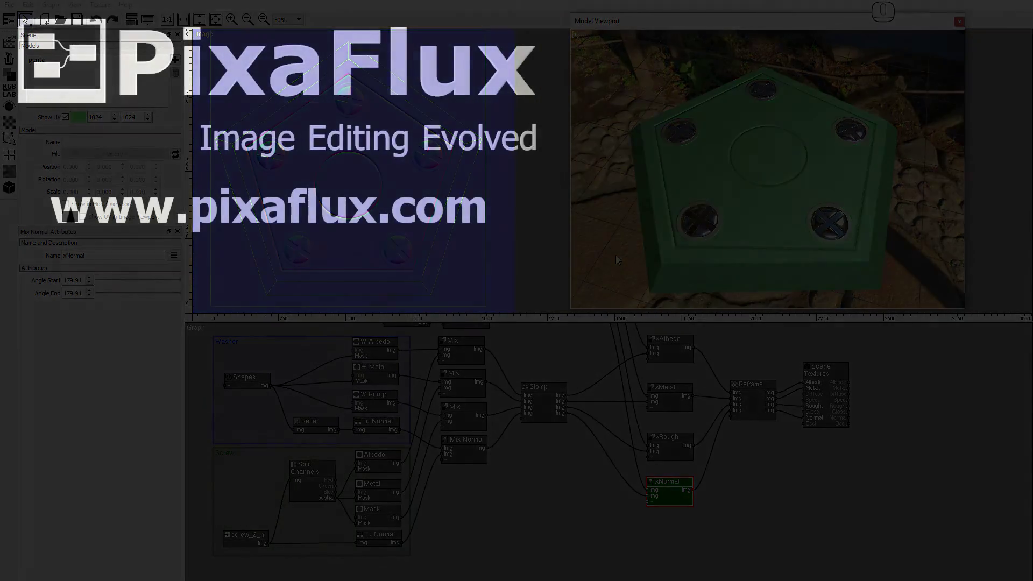